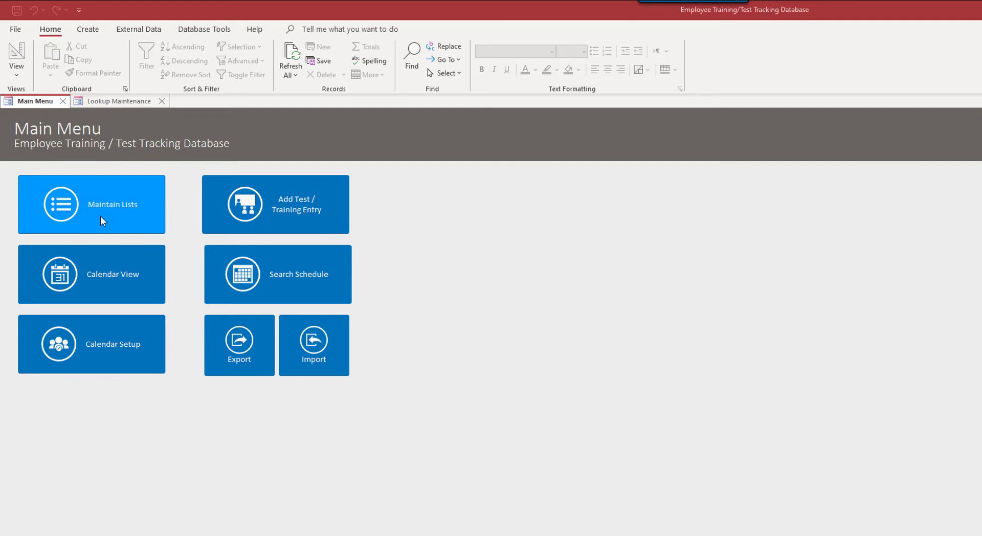
- Open Lookup Maintenance and browse the Departments, Employees, Locations and Test/Training lists, ending on Departments
left_click(100, 216)
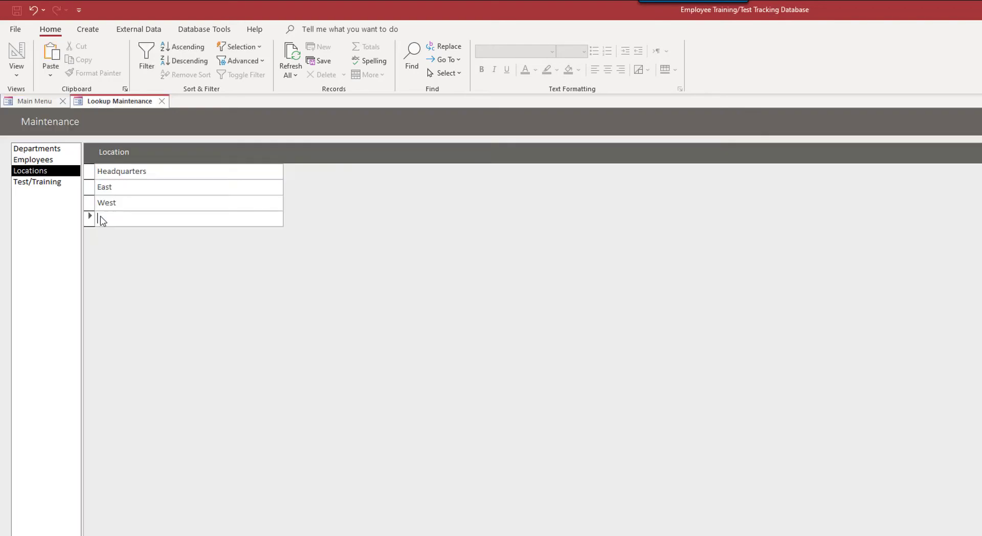
left_click(36, 150)
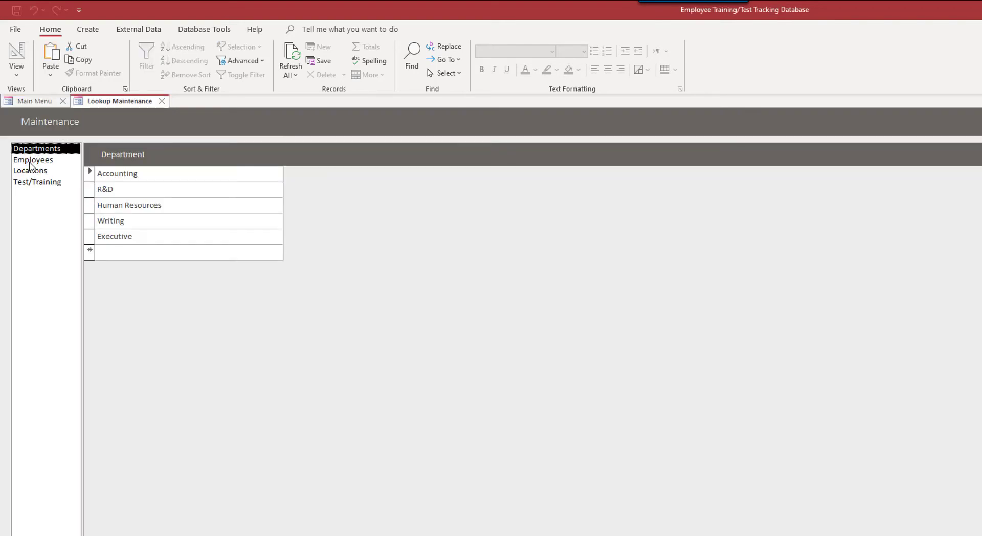
left_click(31, 161)
left_click(30, 171)
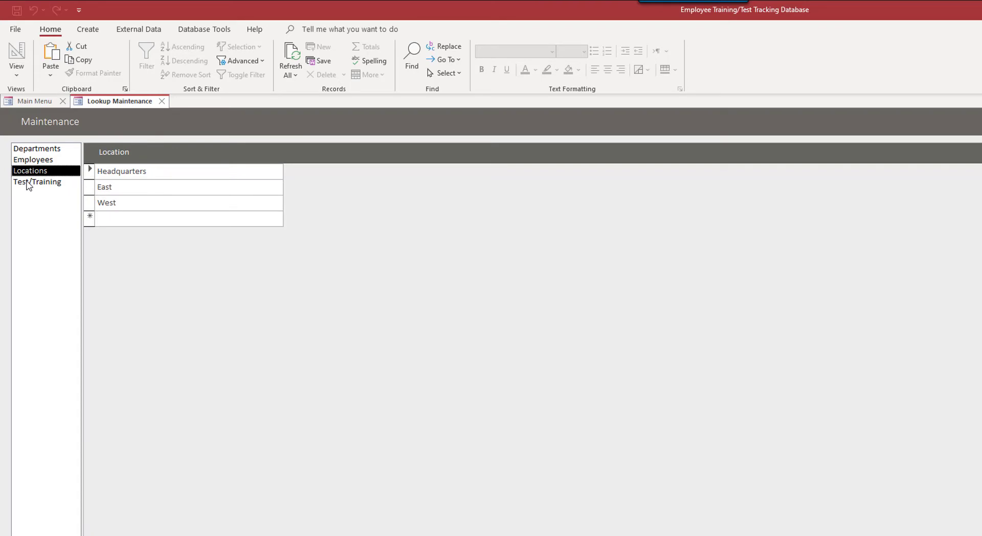
left_click(29, 184)
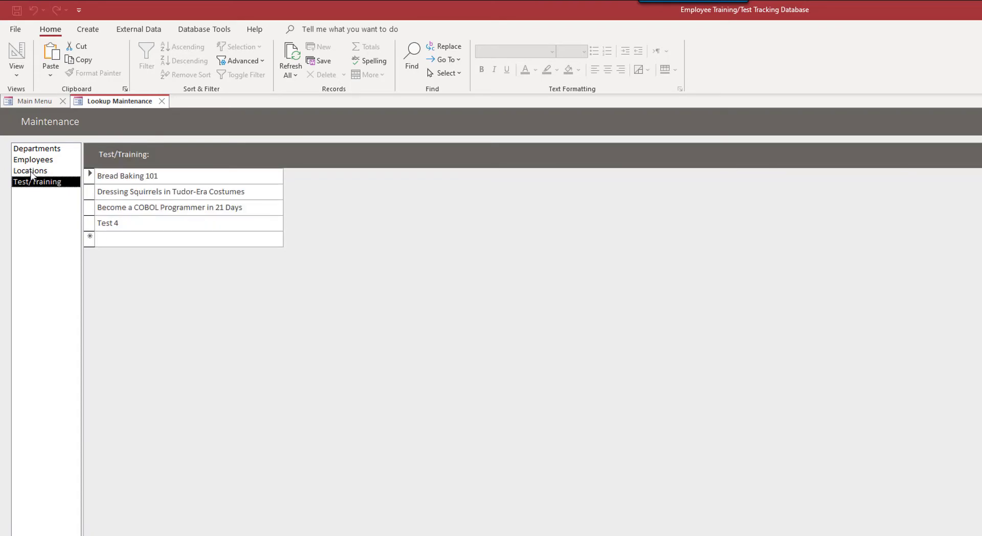
left_click(32, 173)
left_click(34, 161)
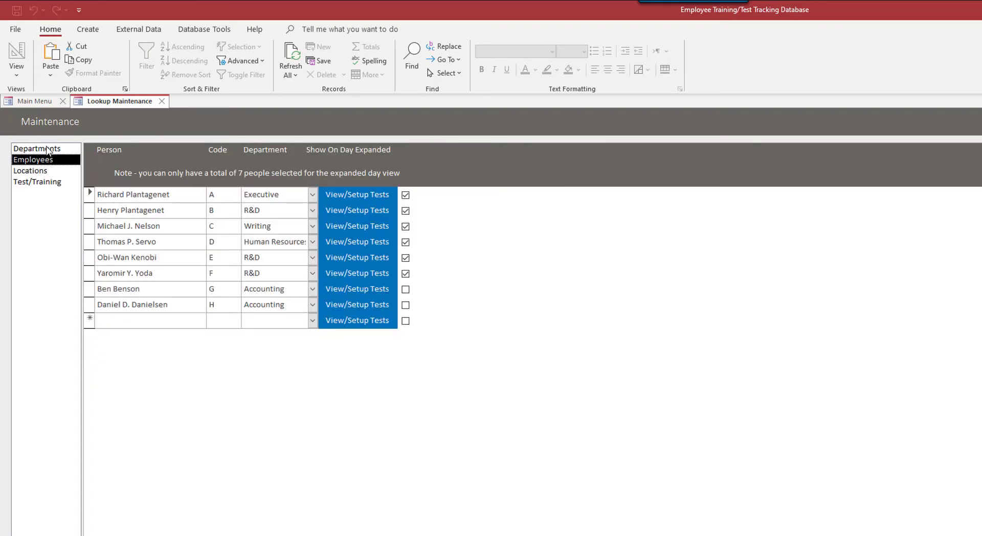
left_click(43, 150)
left_click(44, 160)
left_click(43, 172)
left_click(39, 183)
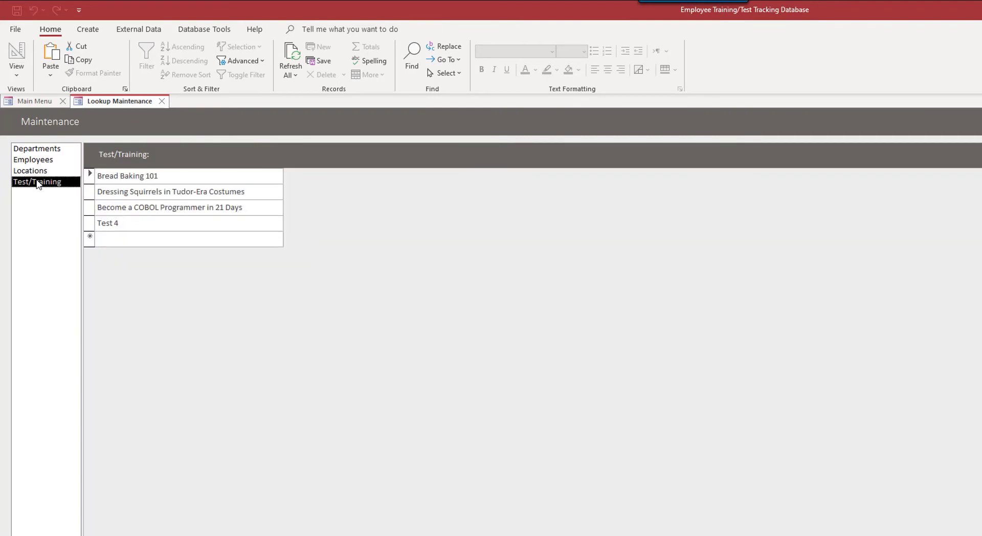
left_click(43, 151)
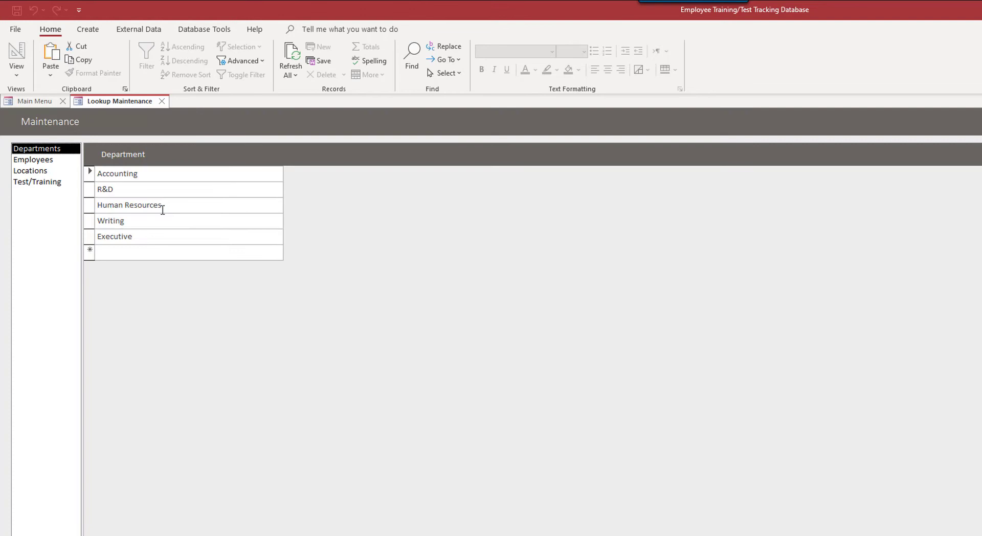
- Add Mathematics as a new department row and close the form
left_click(156, 249)
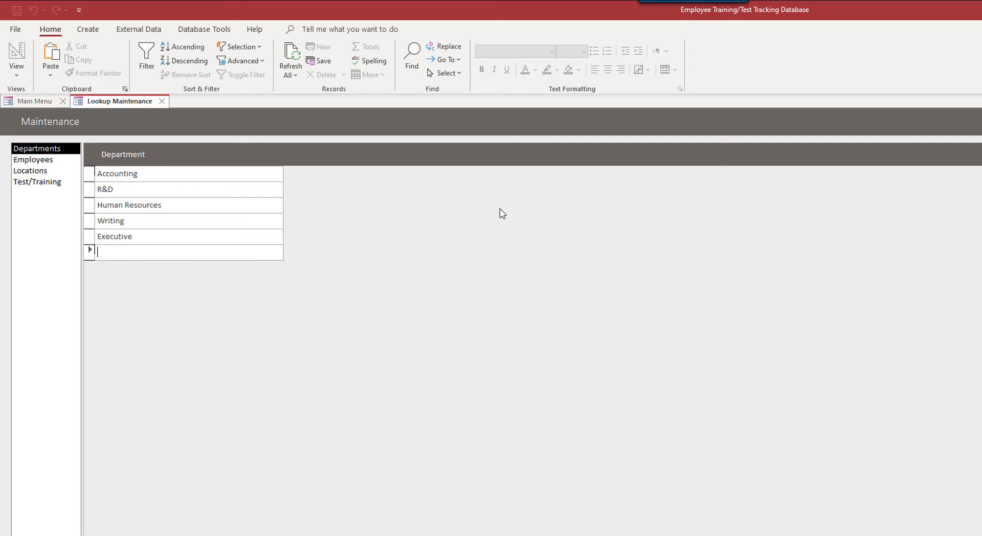
type("Mathematics")
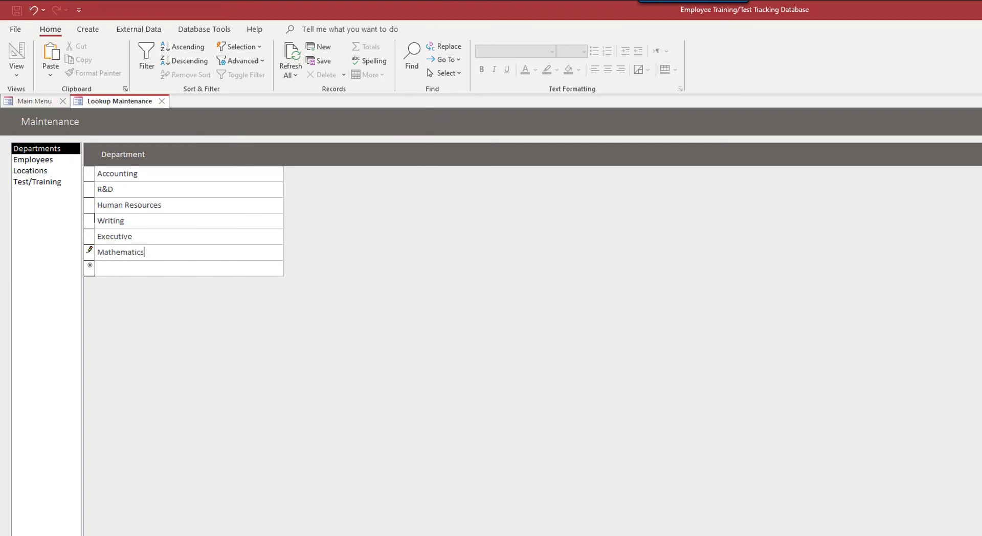
key("ctrl+F4")
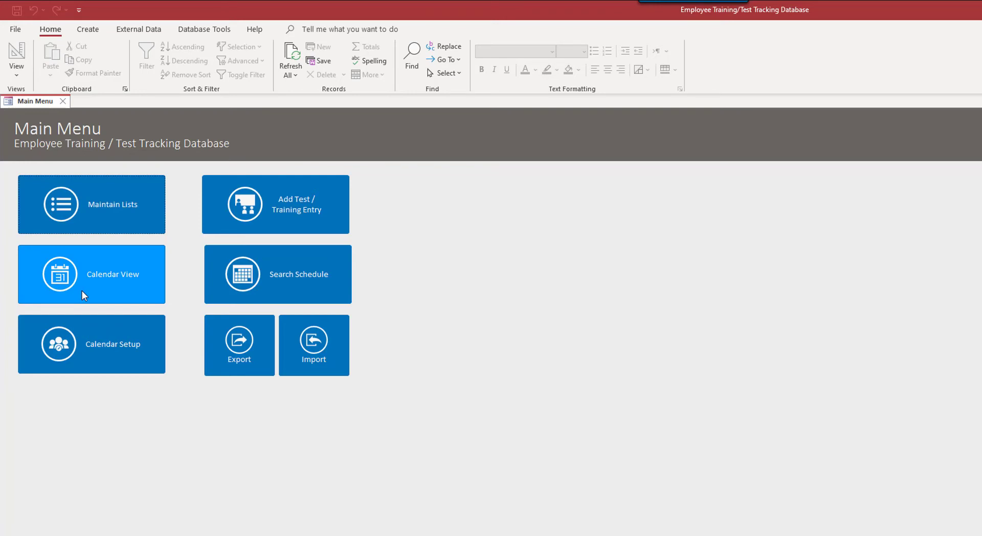
left_click(110, 278)
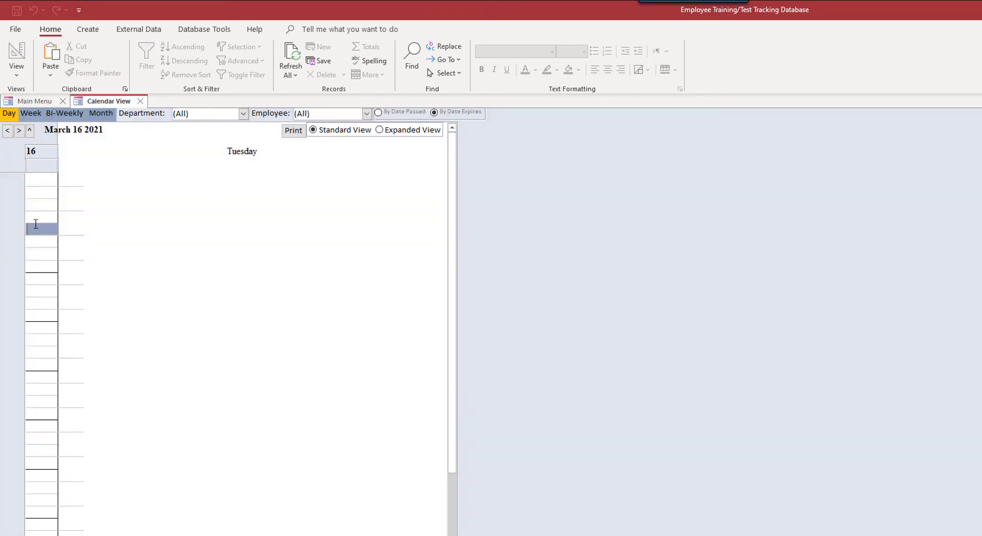
left_click(8, 131)
left_click(18, 131)
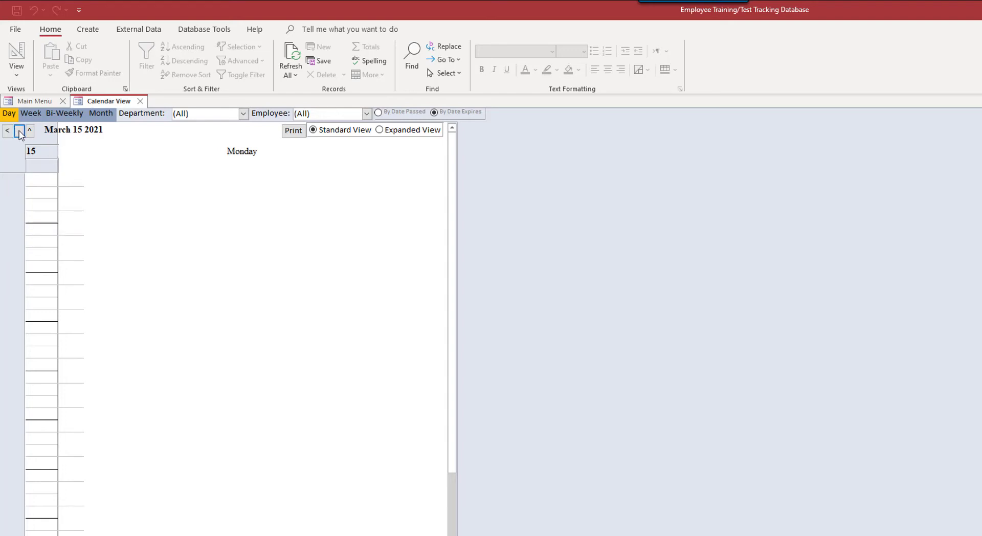
left_click(19, 130)
left_click(19, 131)
left_click(18, 131)
left_click(19, 131)
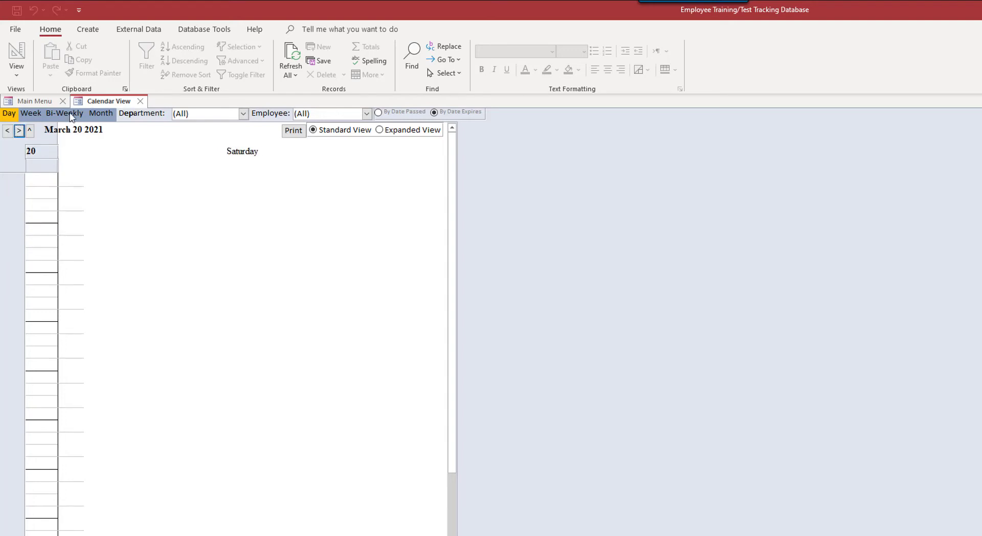
left_click(140, 101)
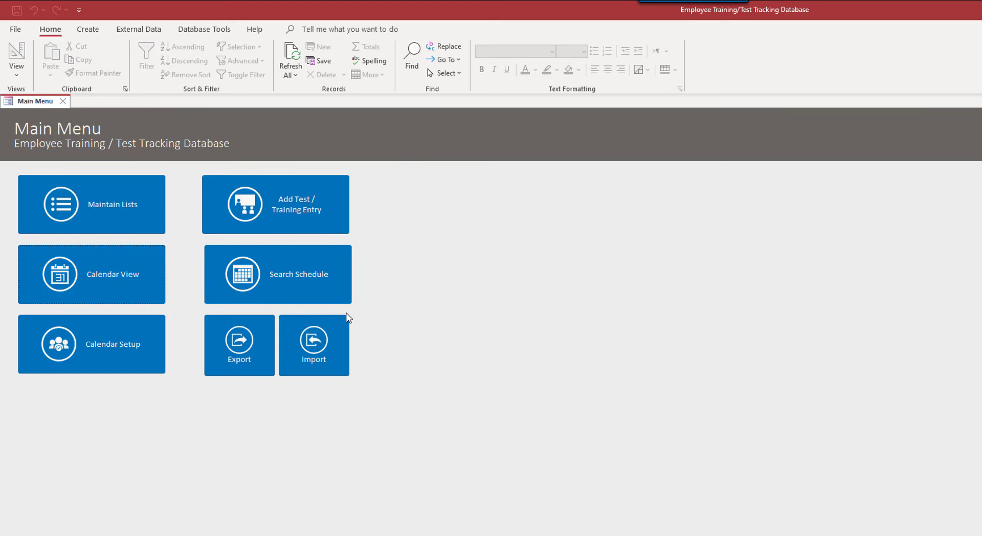
left_click(324, 289)
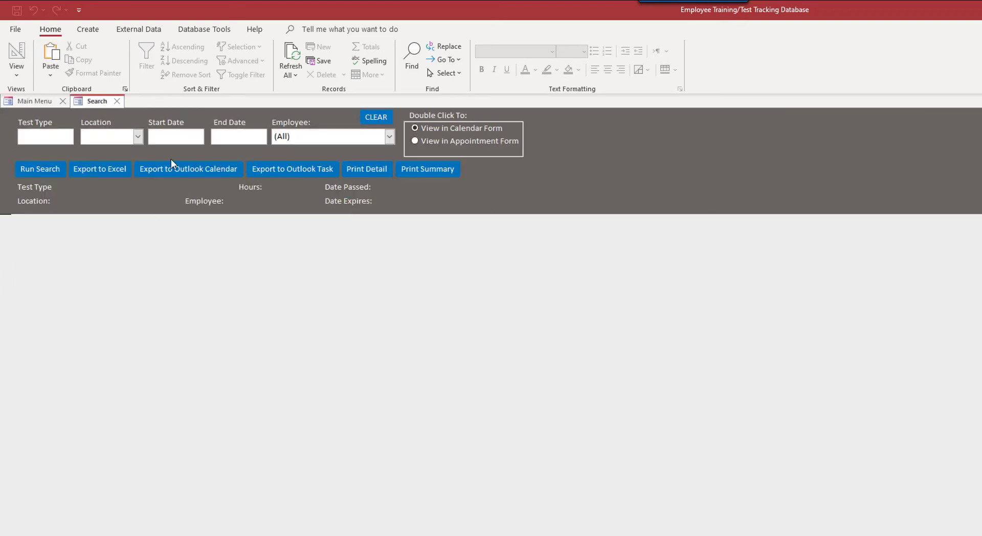
left_click(36, 171)
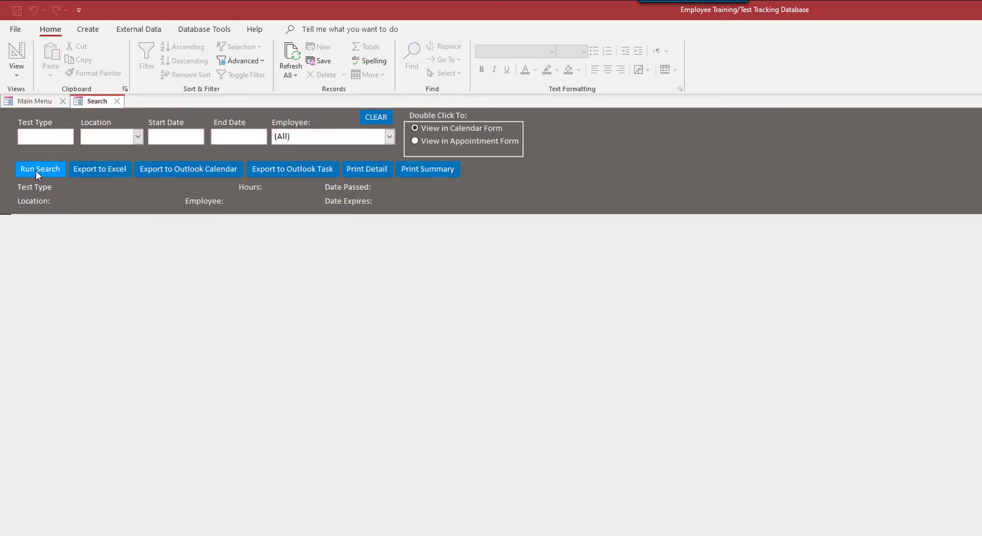
left_click(117, 101)
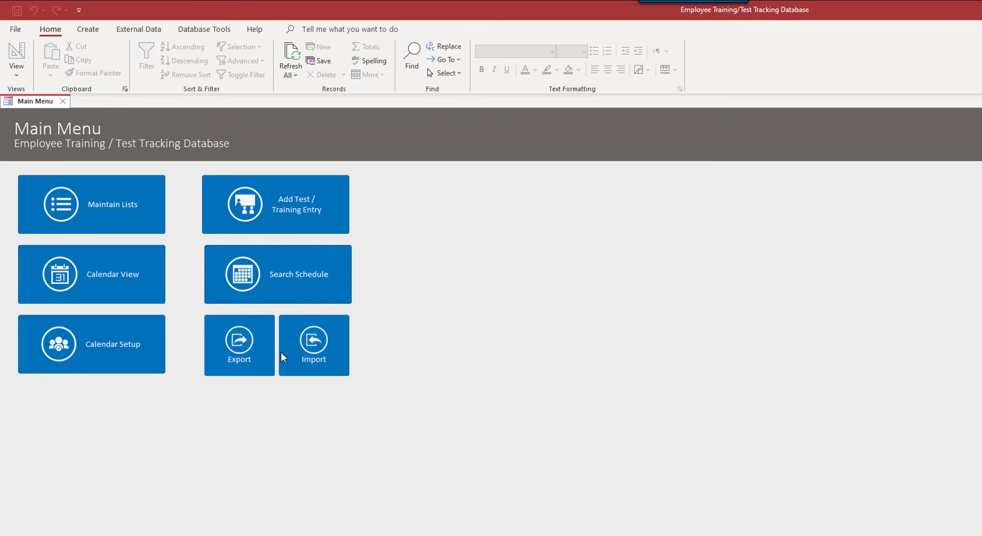
left_click(313, 360)
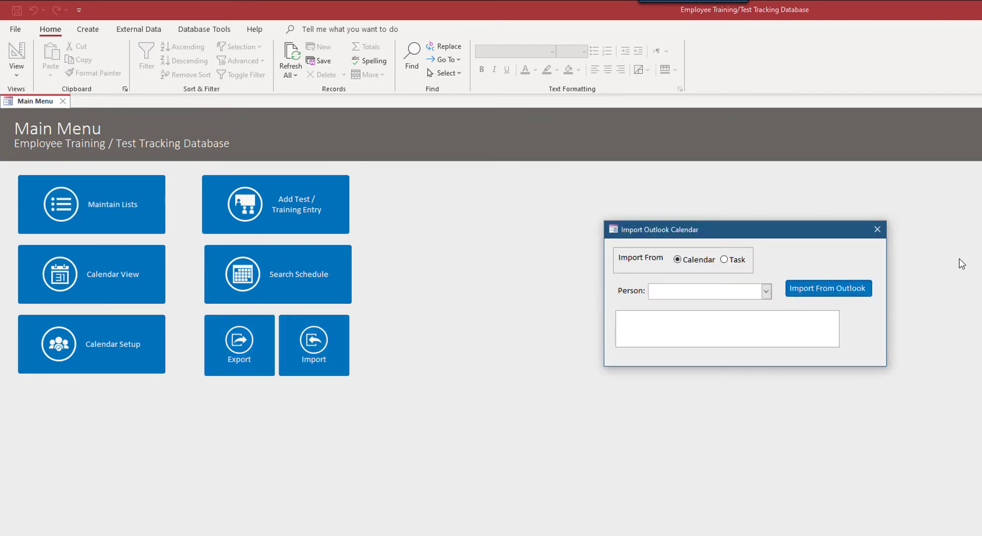
left_click(878, 229)
left_click(247, 348)
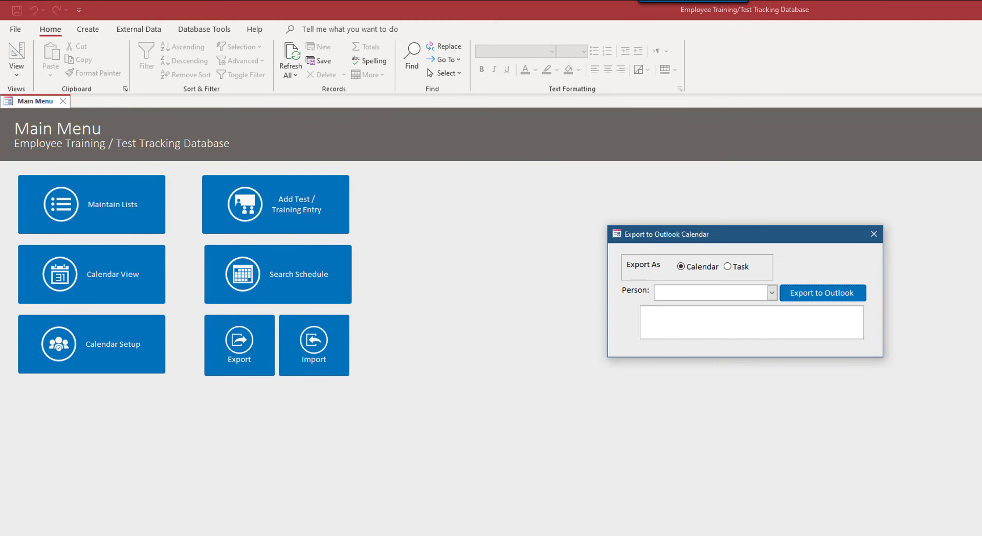
left_click(874, 234)
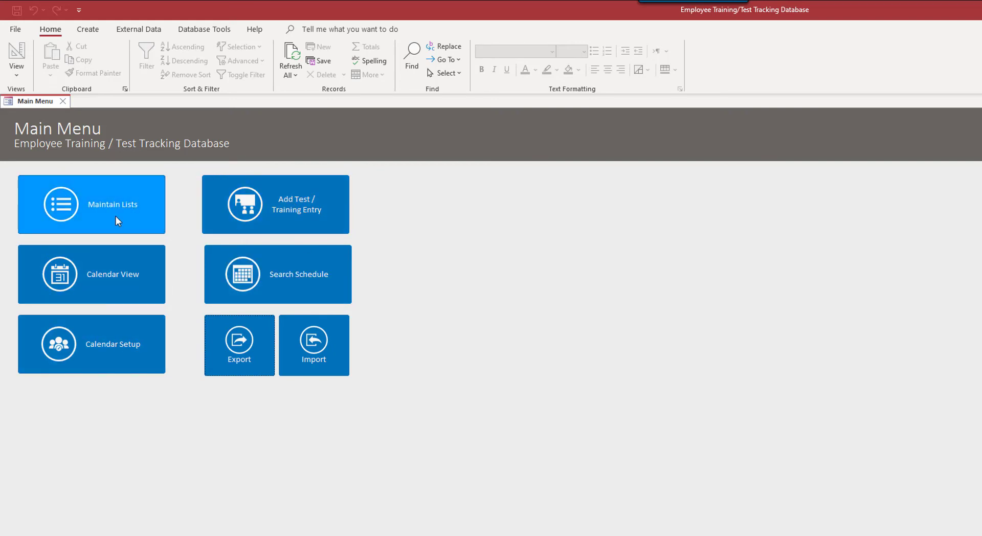
- Start a new training entry for the chosen employee, COBOL course, at Headquarters
left_click(274, 212)
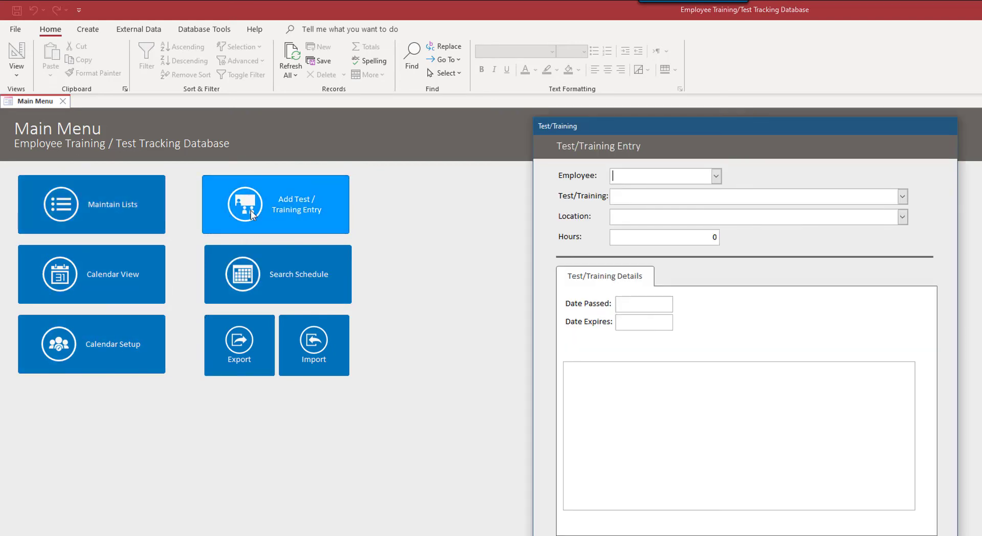
left_click(715, 176)
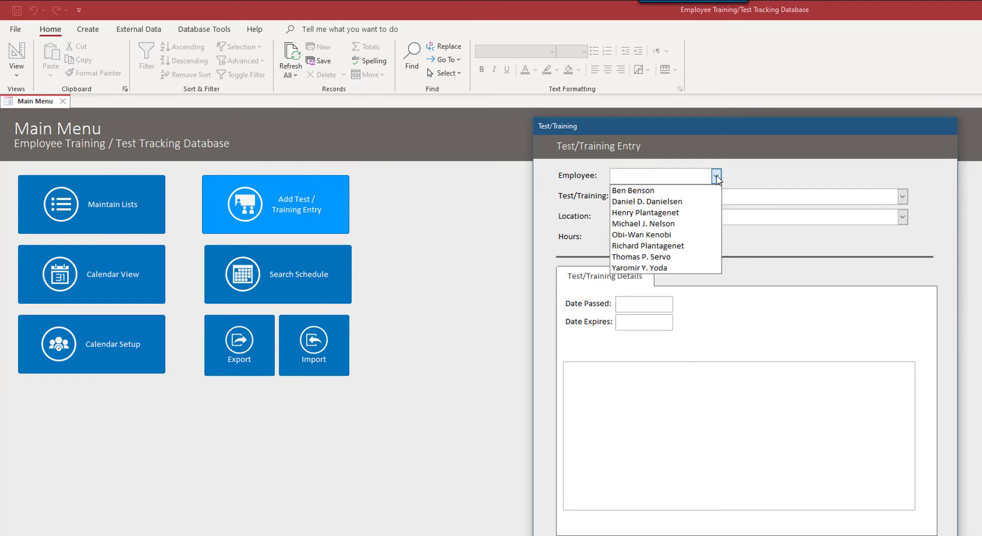
left_click(675, 201)
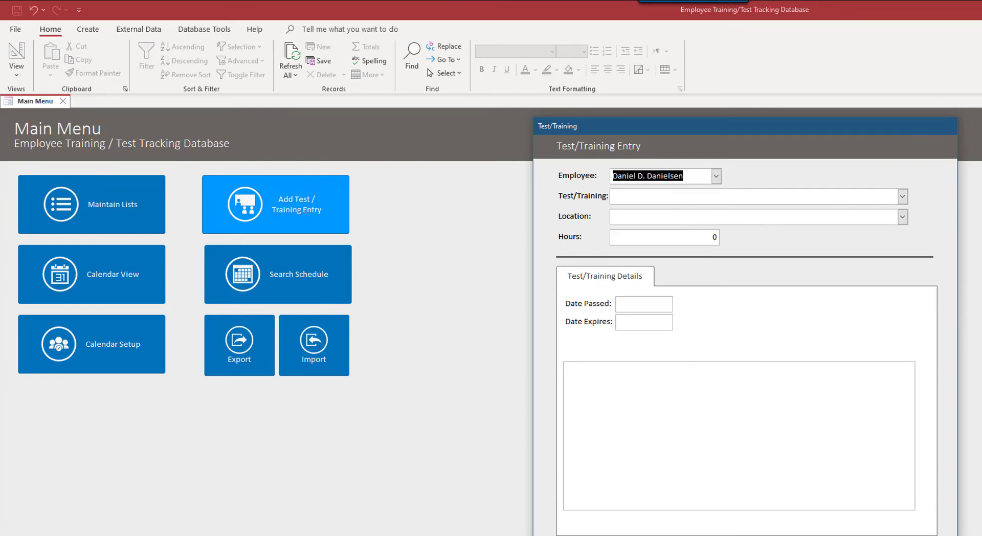
left_click(902, 197)
left_click(819, 212)
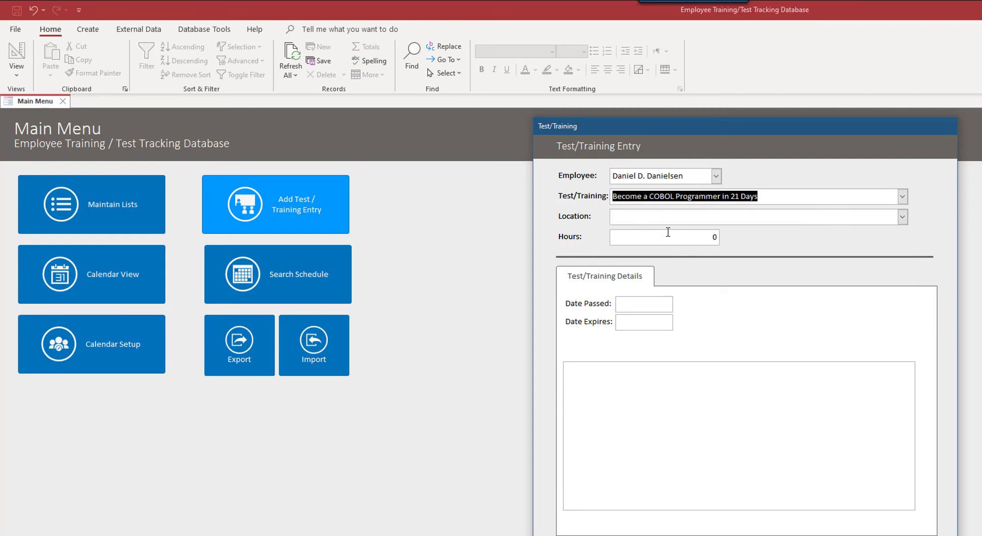
left_click(902, 217)
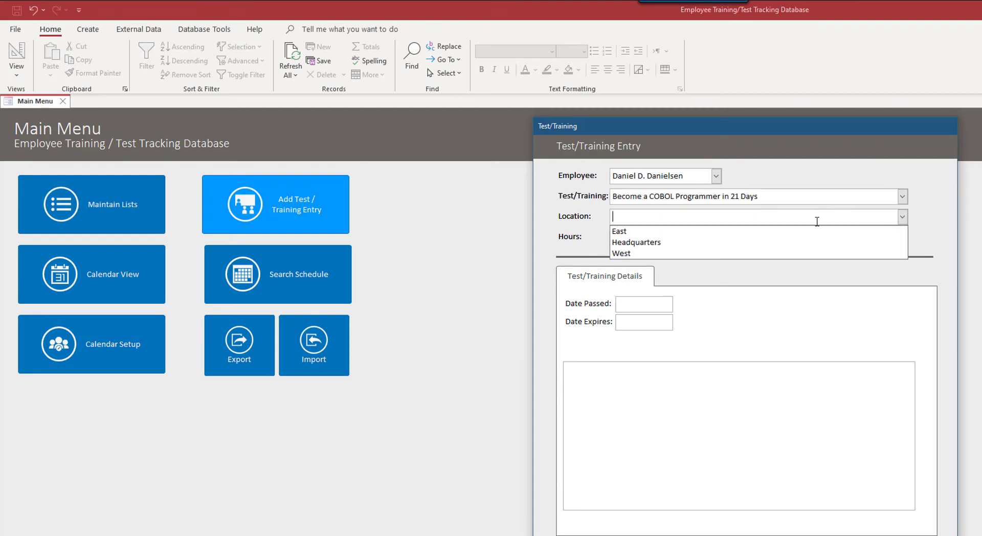
left_click(702, 245)
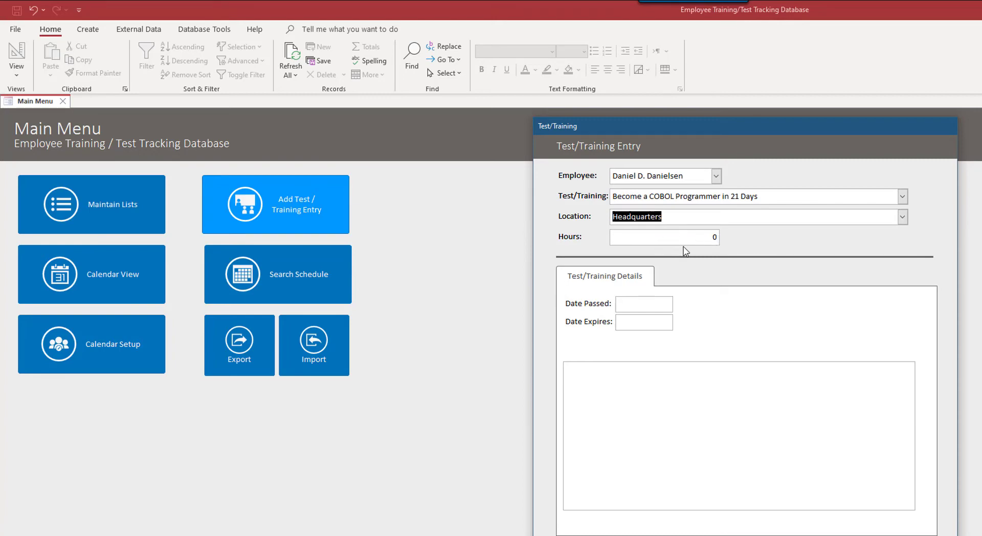
- Enter 10 hours and date passed 6/20, then save and close the entry
key("Tab")
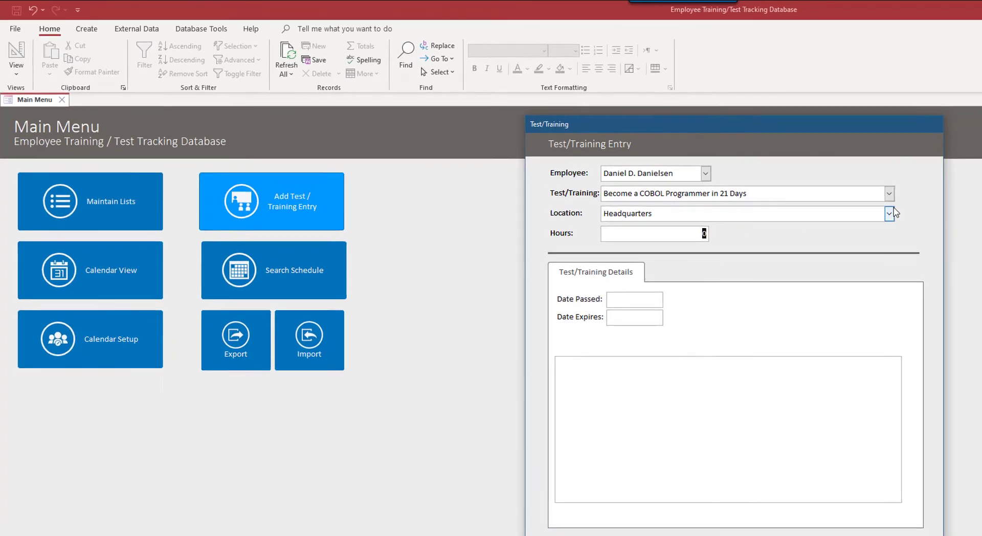
type("10")
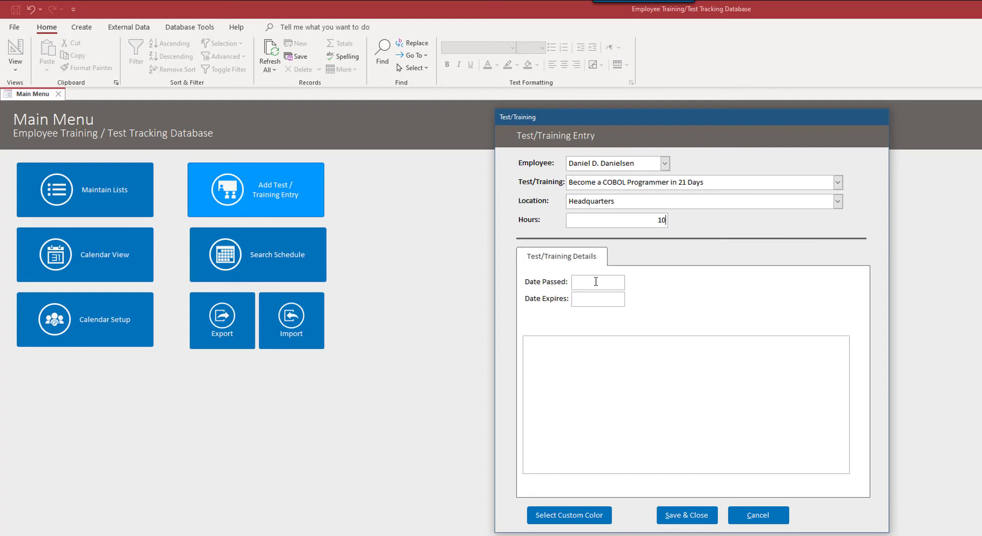
left_click(596, 281)
type("6/20")
key("Tab")
left_click(691, 515)
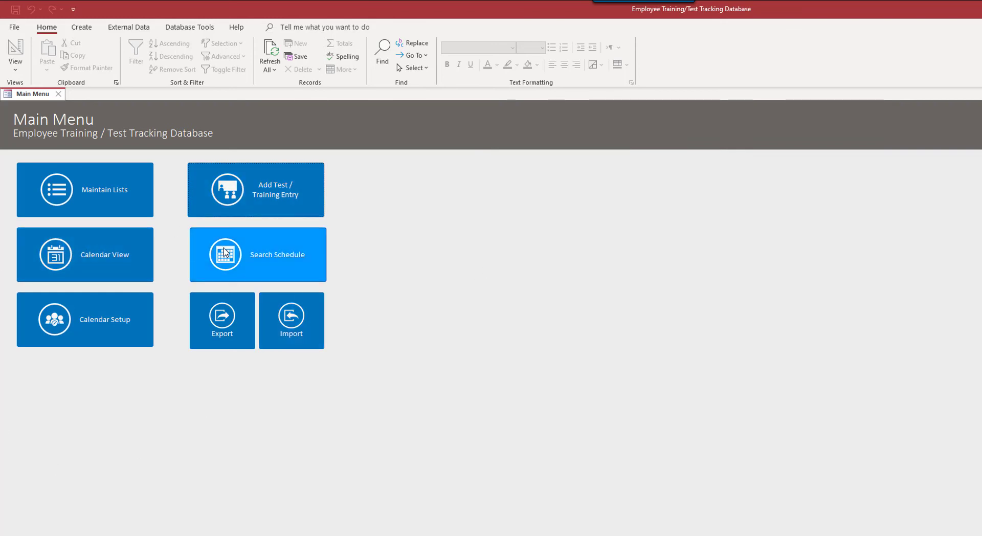
- Run the schedule search and check the location and employee filters, leaving them unchanged
left_click(219, 257)
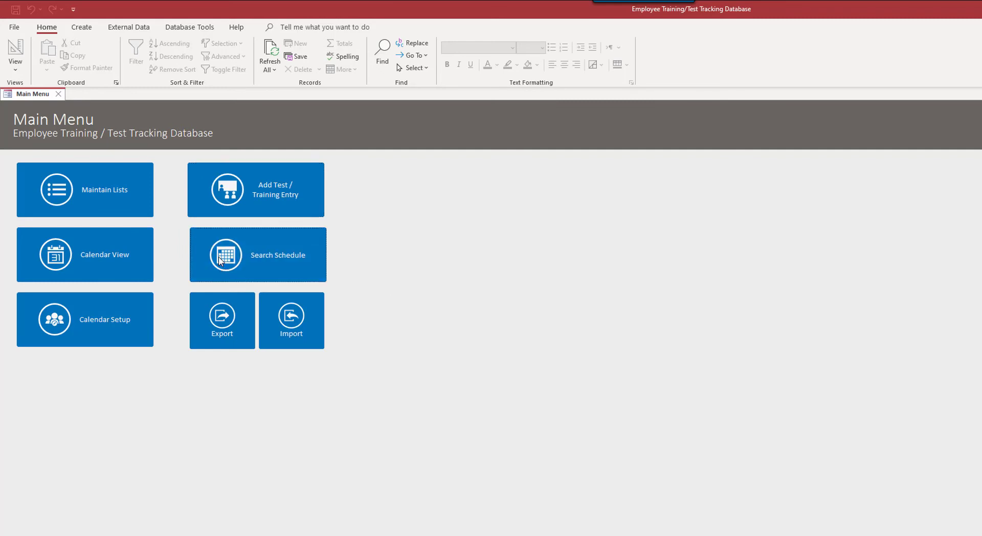
left_click(44, 162)
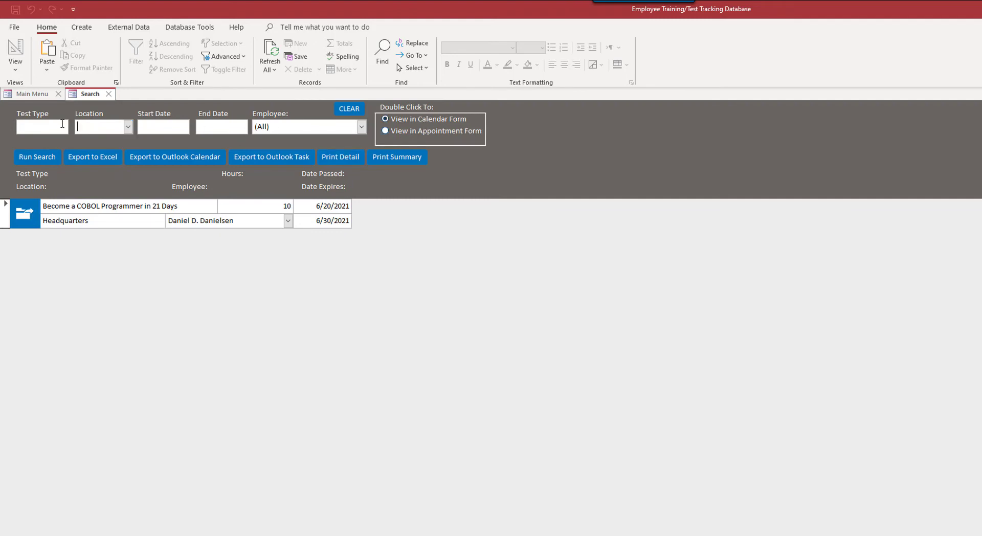
left_click(128, 127)
left_click(128, 126)
left_click(361, 126)
left_click(362, 126)
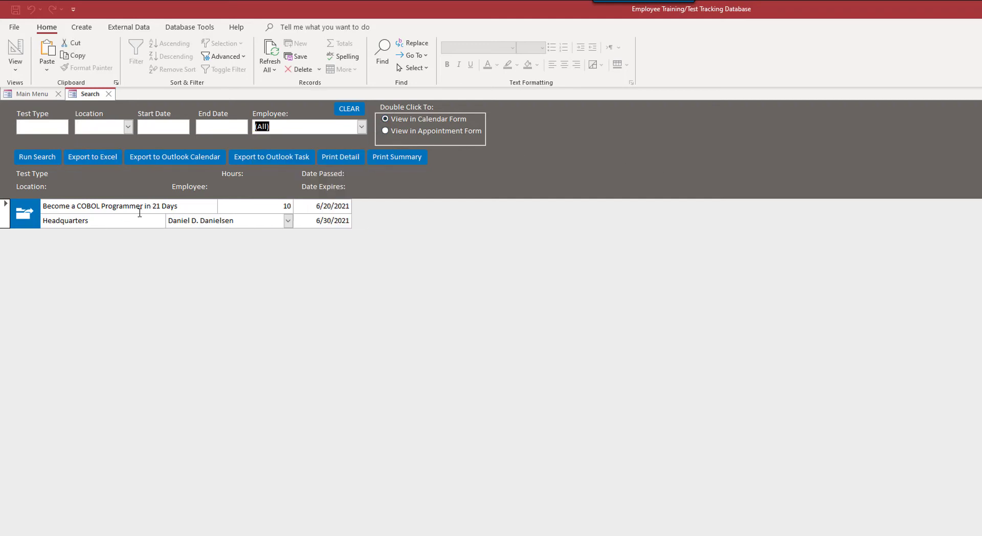
- Open the COBOL entry in the appointment form, then show it on the calendar
left_click(387, 130)
double_click(160, 206)
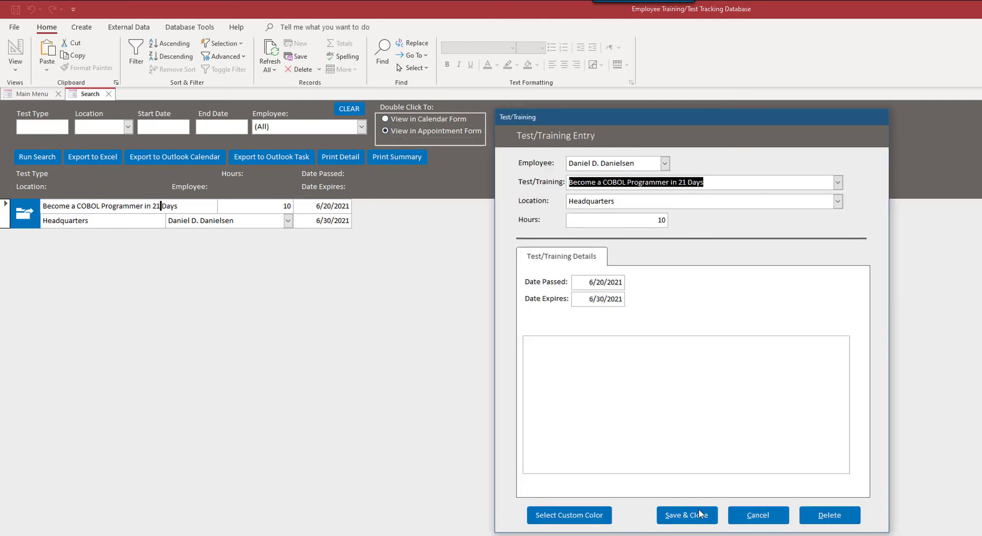
left_click(739, 518)
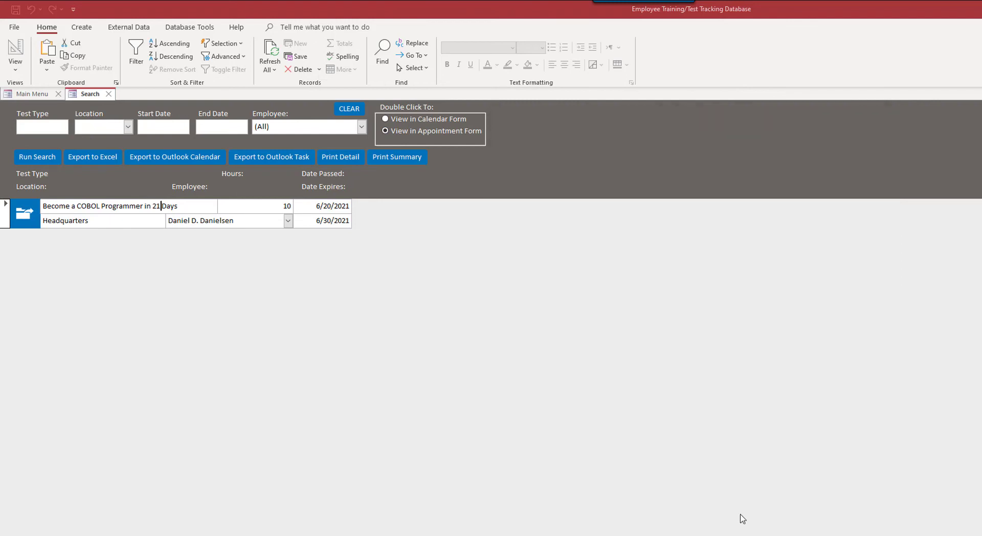
left_click(400, 121)
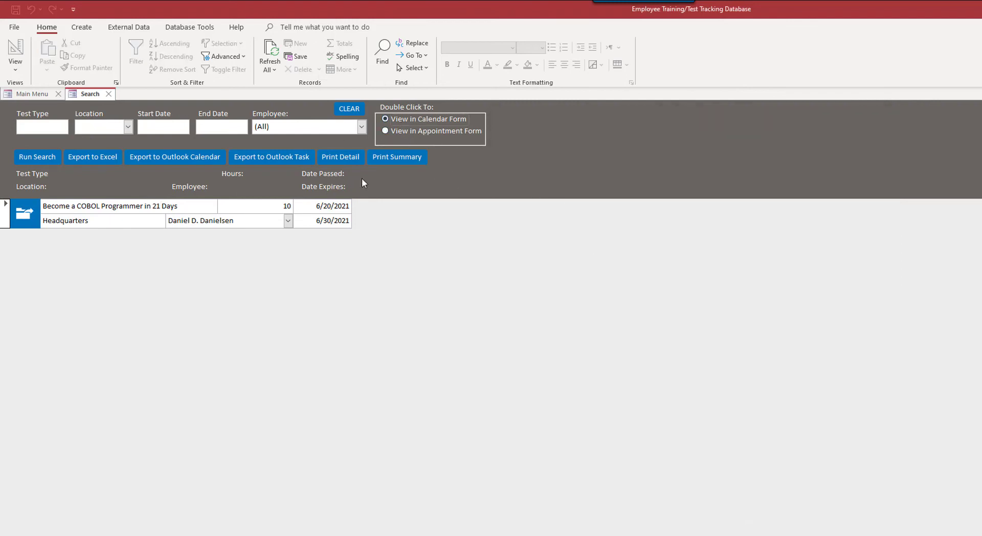
double_click(24, 215)
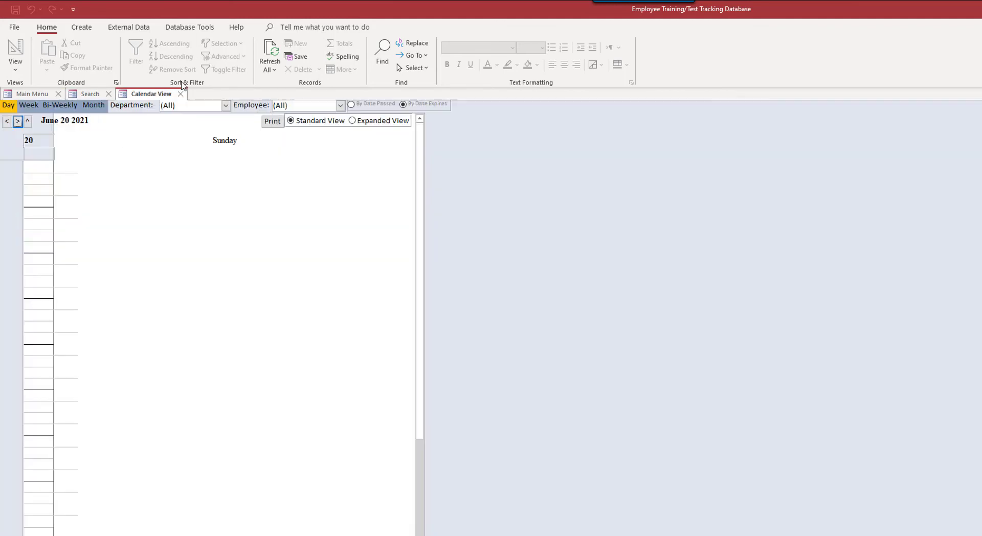
- Close the calendar and search tabs, then open and close General Setup and Calendar View
key("ctrl+F4")
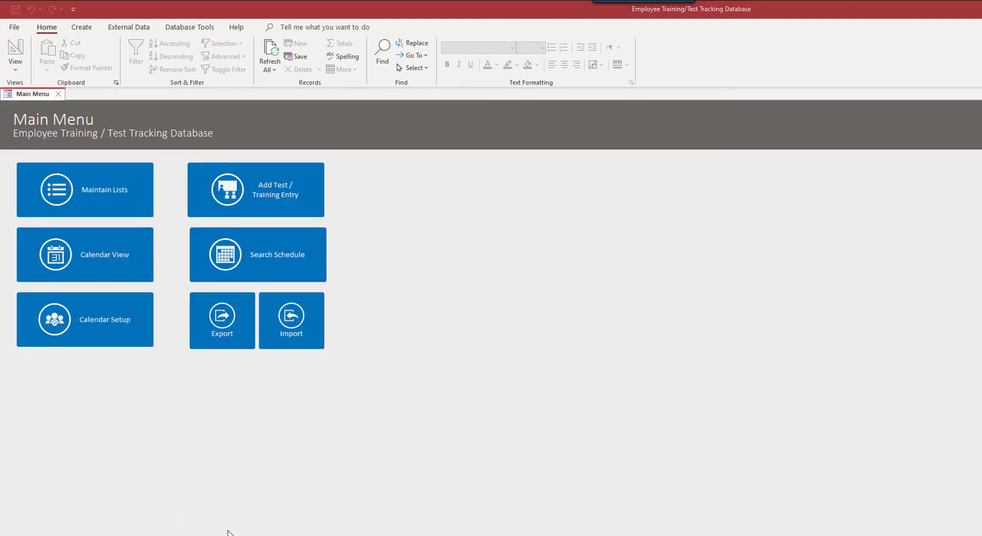
left_click(98, 324)
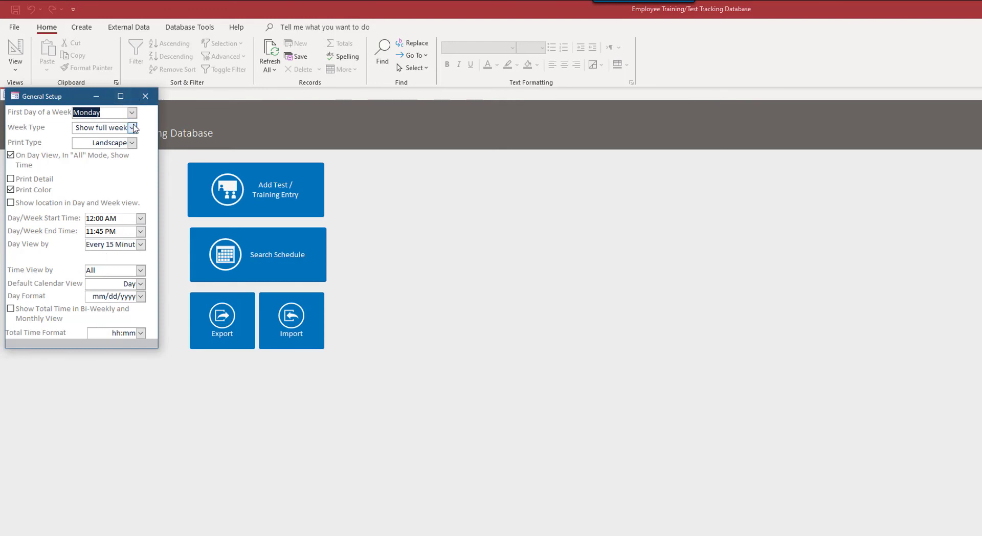
left_click(145, 96)
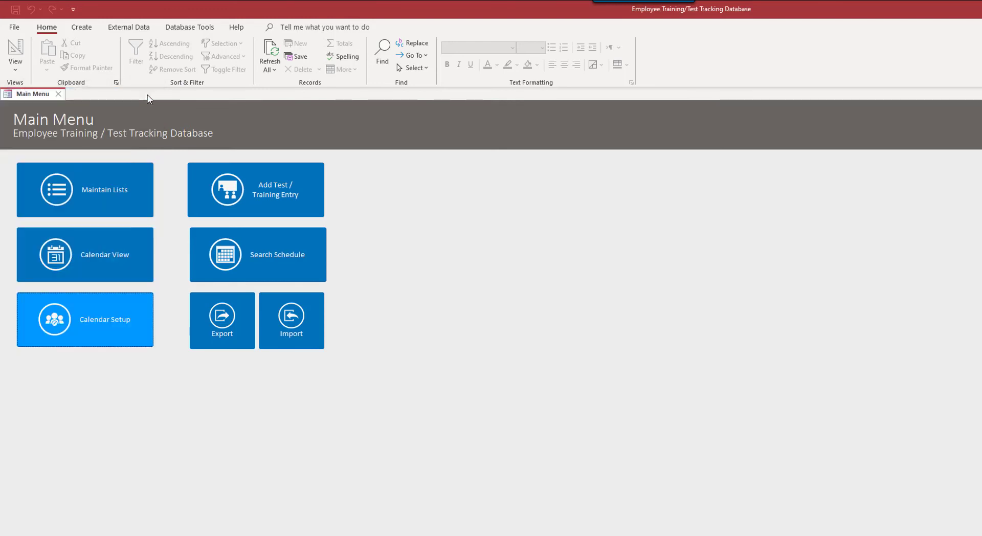
left_click(84, 256)
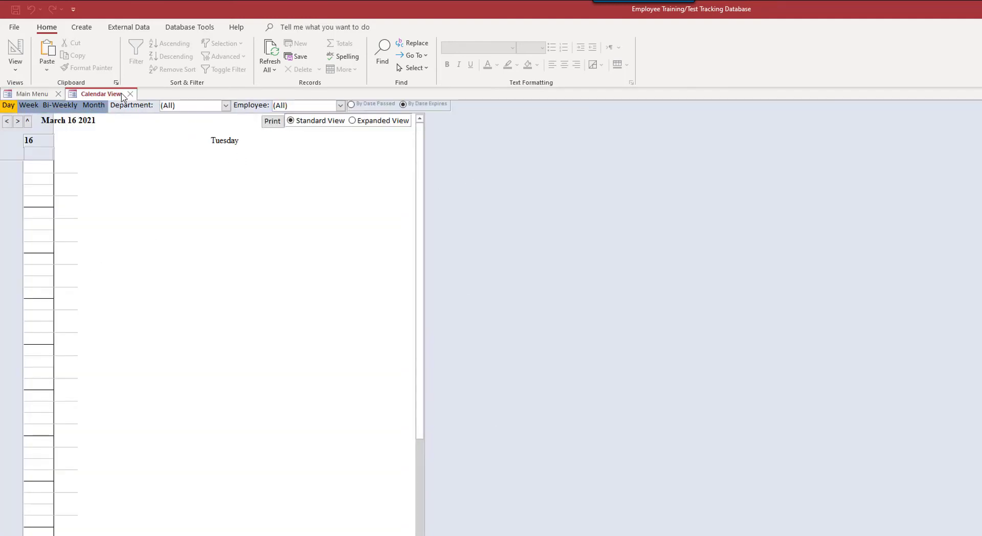
left_click(131, 95)
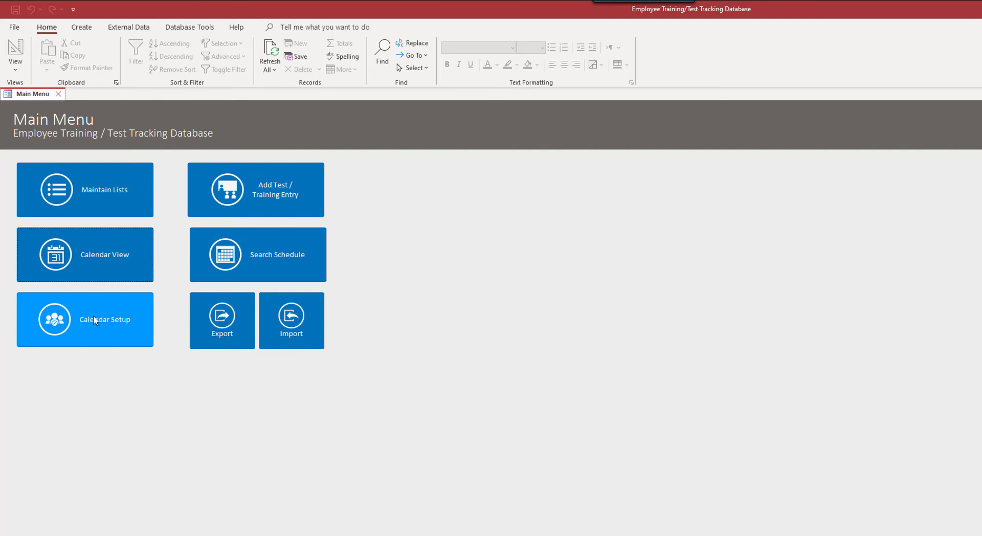
- Open Search Schedule, preview the COBOL detail report totalling 10 hours, then close it
left_click(274, 271)
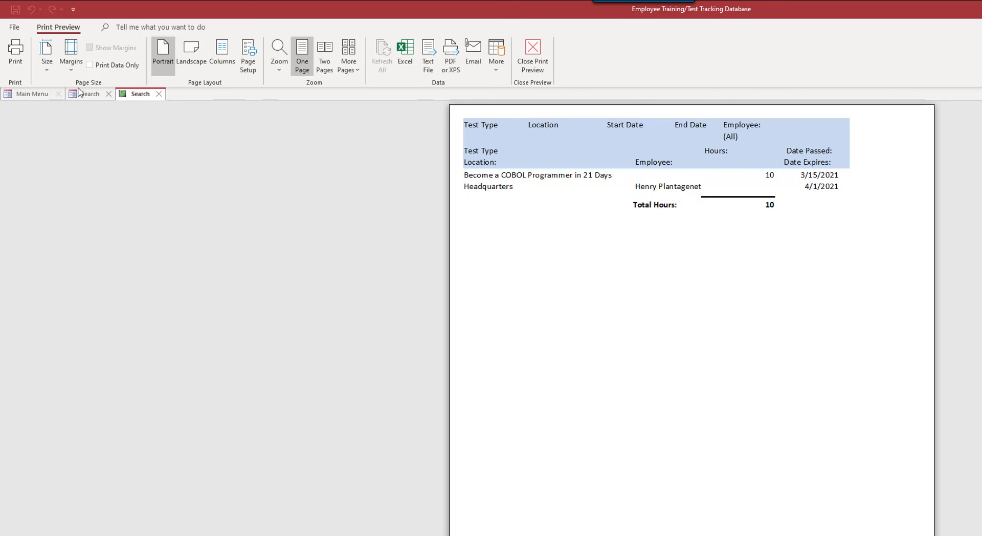
left_click(159, 94)
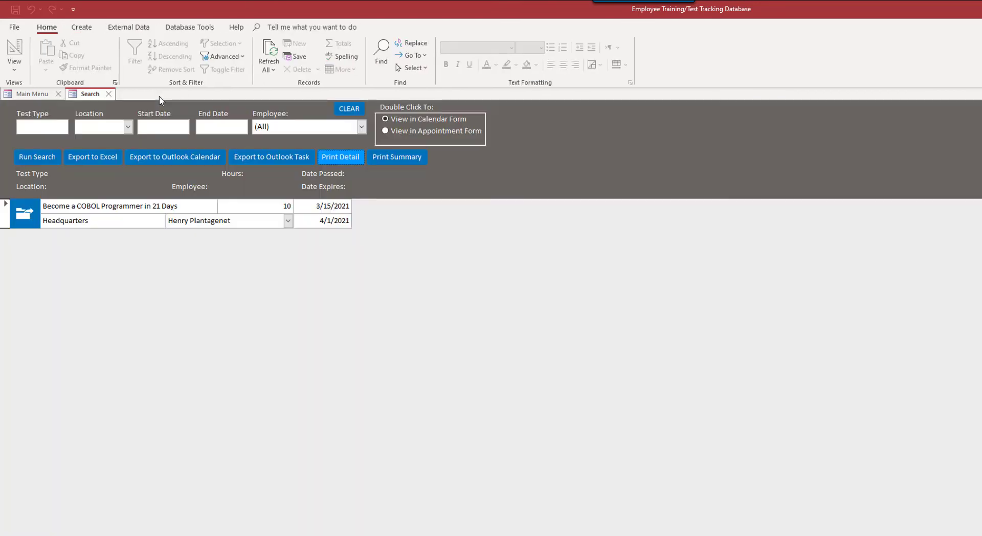